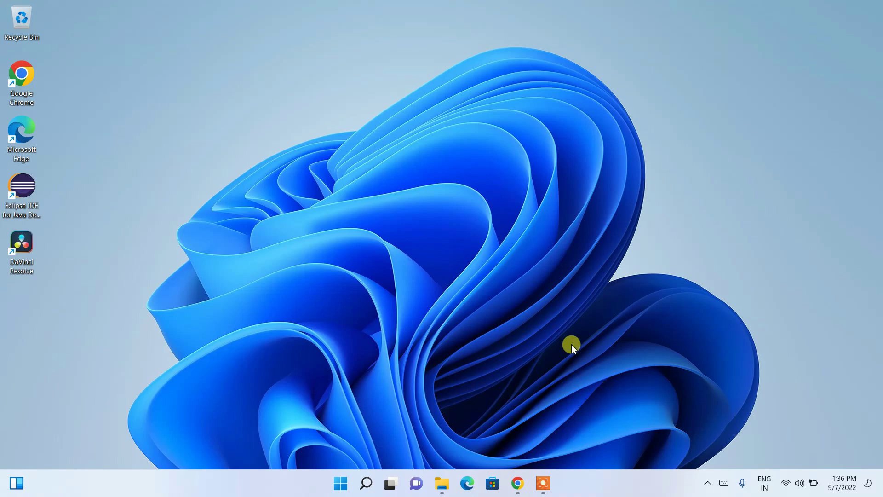
Launch Google Chrome from the taskbar to a new Google tab page.
left_click(517, 483)
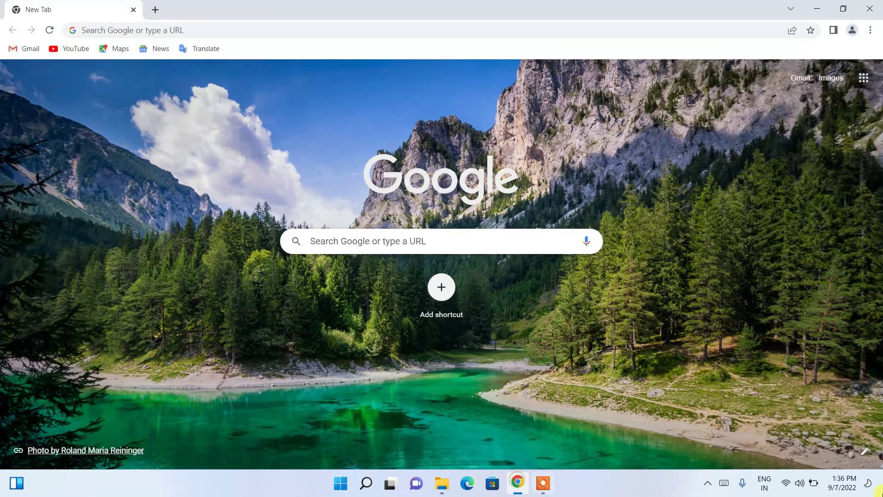
Search Google for 'python download' and open the Python.org downloads page.
left_click(299, 29)
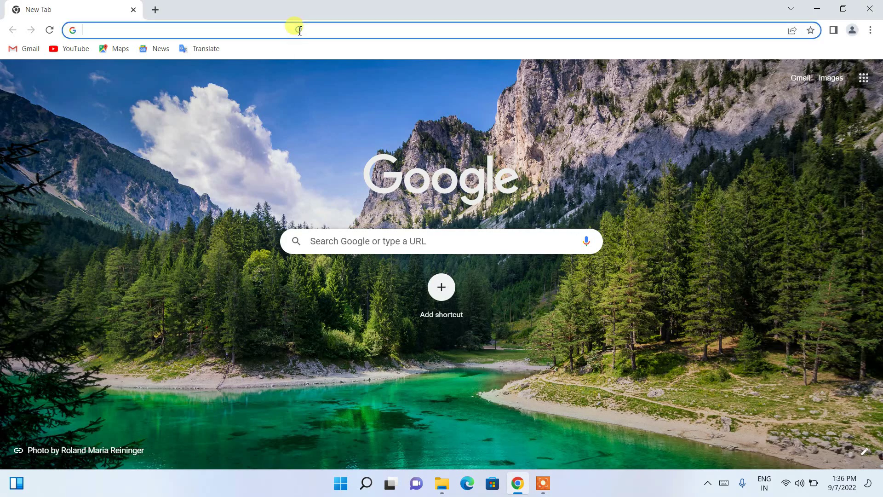
type("python")
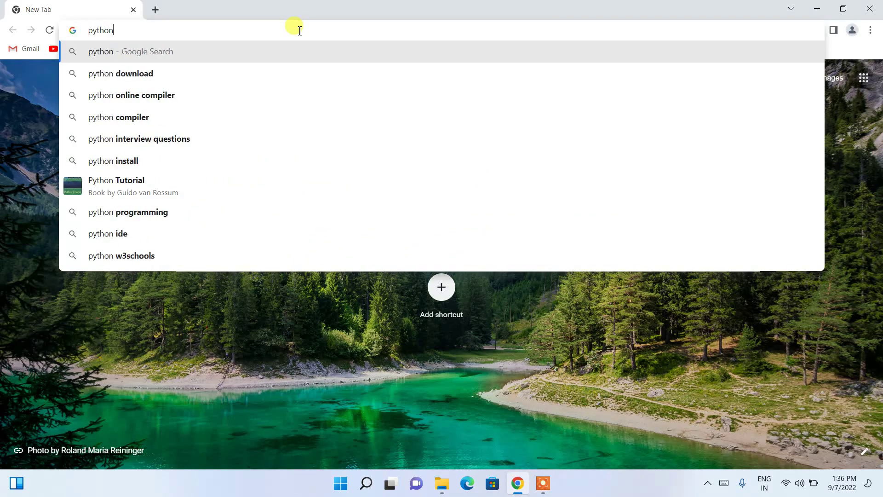
key("Down")
key("Return")
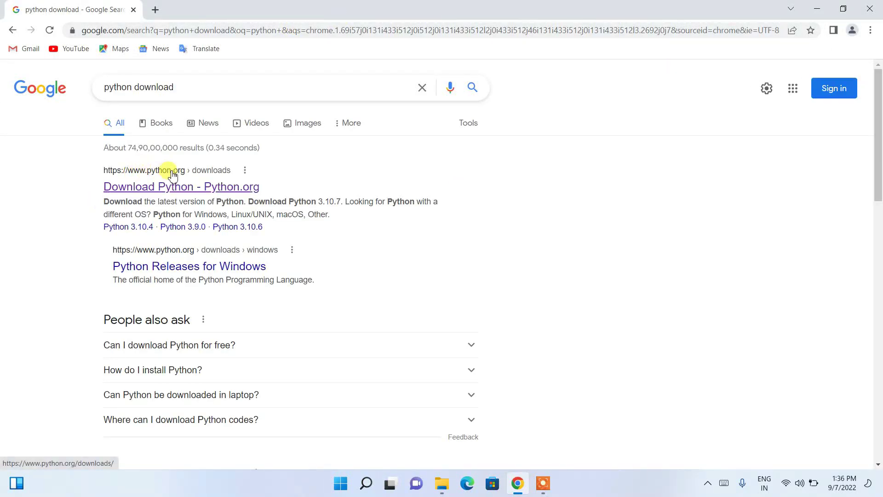
left_click(143, 192)
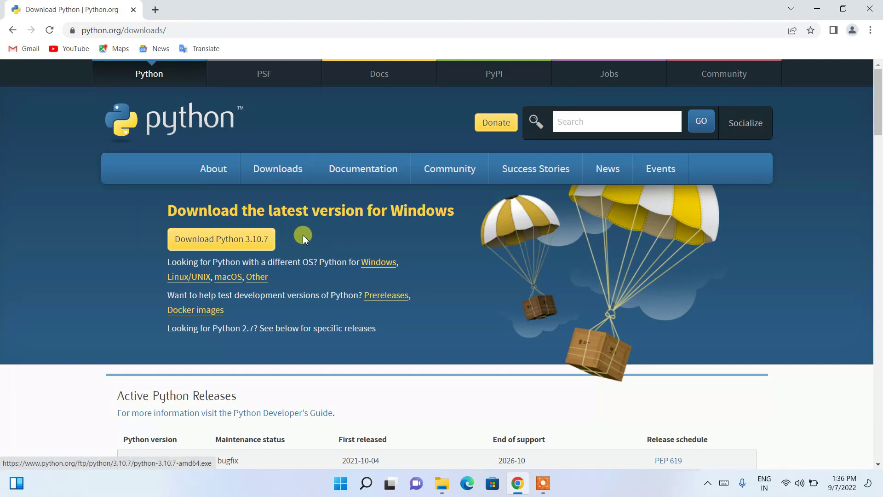
Download the Python 3.10.7 Windows installer and launch it from the download shelf.
left_click_drag(270, 239, 174, 239)
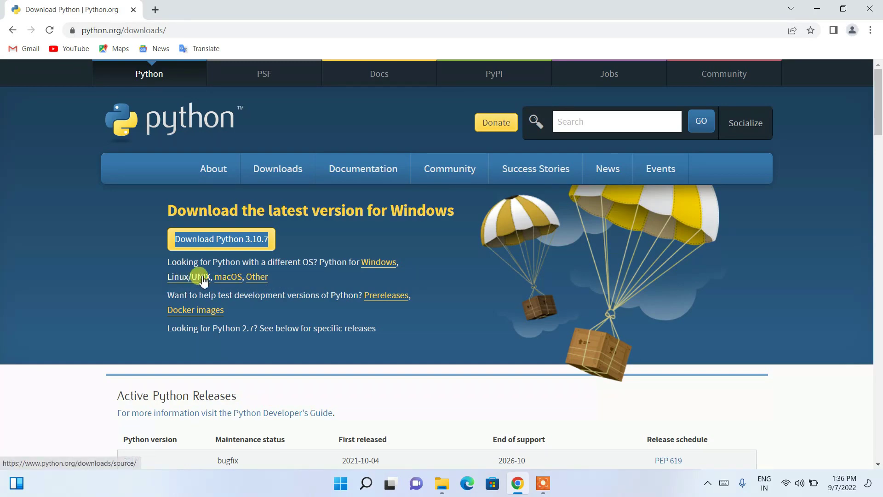
left_click(228, 240)
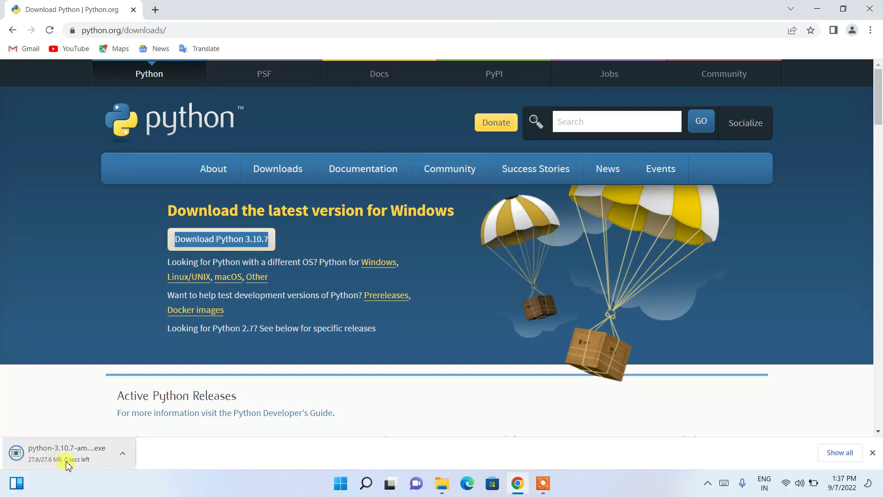
left_click(68, 465)
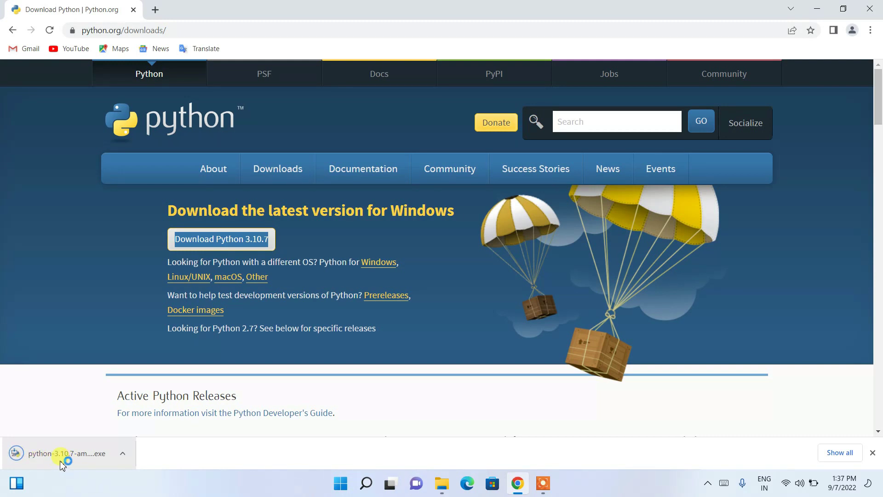
left_click(59, 458)
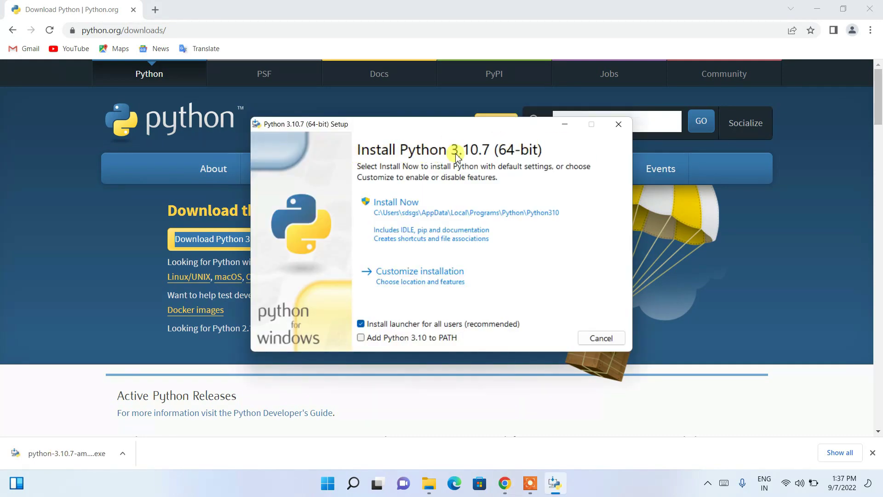
Enable 'Add Python 3.10 to PATH' and continue via Customize installation to Advanced Options.
left_click(818, 16)
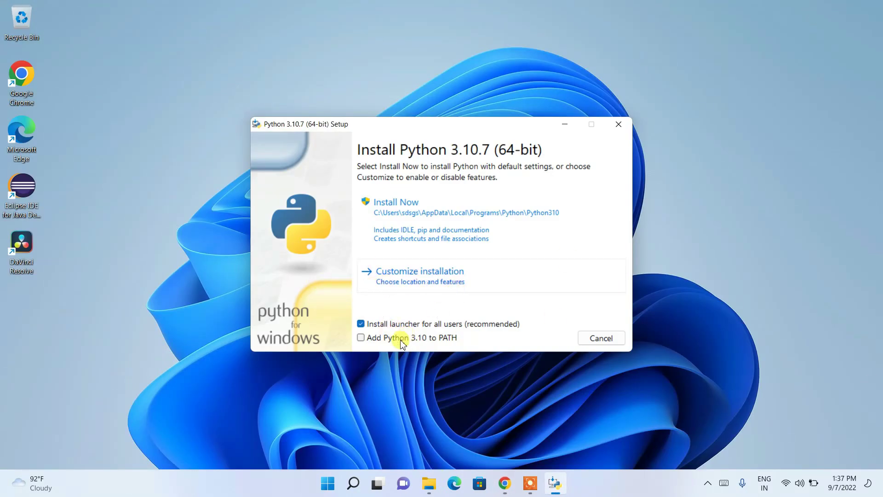
left_click(386, 340)
left_click(417, 282)
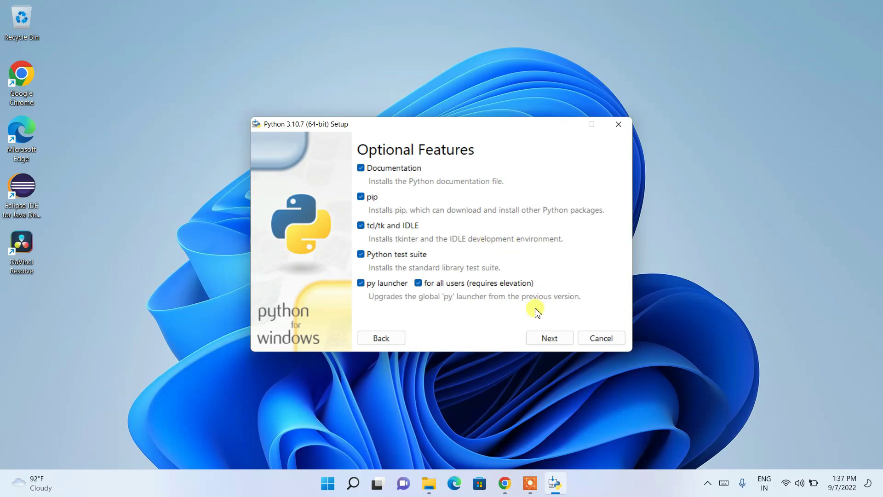
left_click(547, 338)
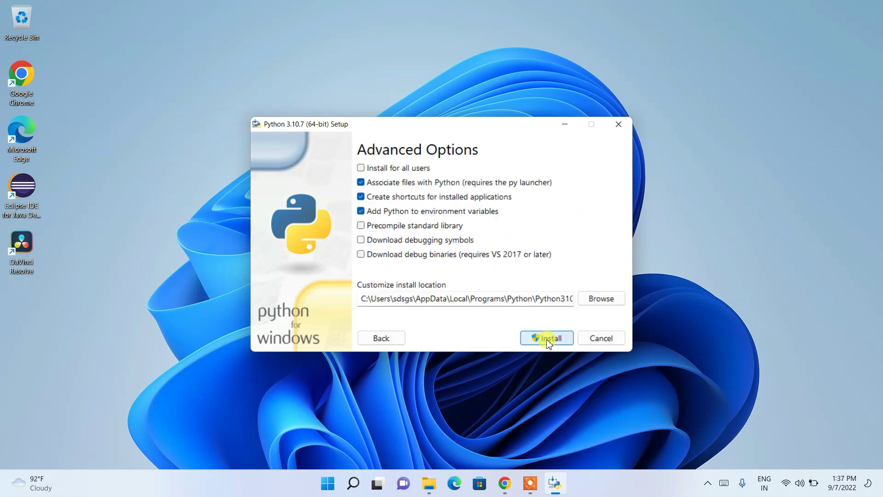
Enable 'Install for all users', check the C:\Program Files\Python310 path, and install.
left_click(373, 167)
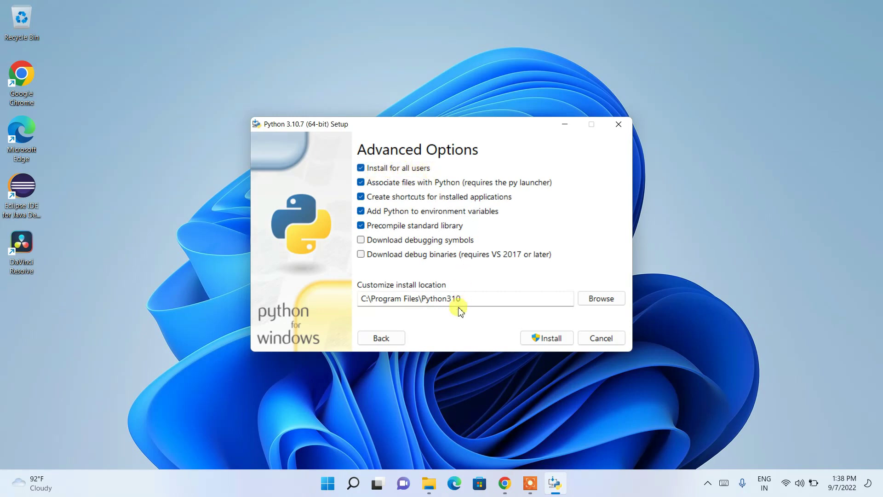
left_click_drag(473, 298, 323, 299)
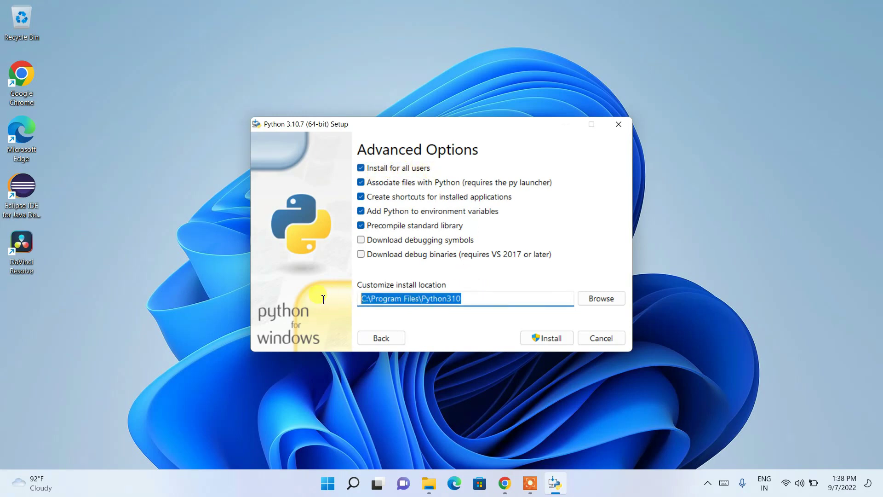
left_click(433, 305)
left_click_drag(426, 298, 473, 298)
left_click(482, 301)
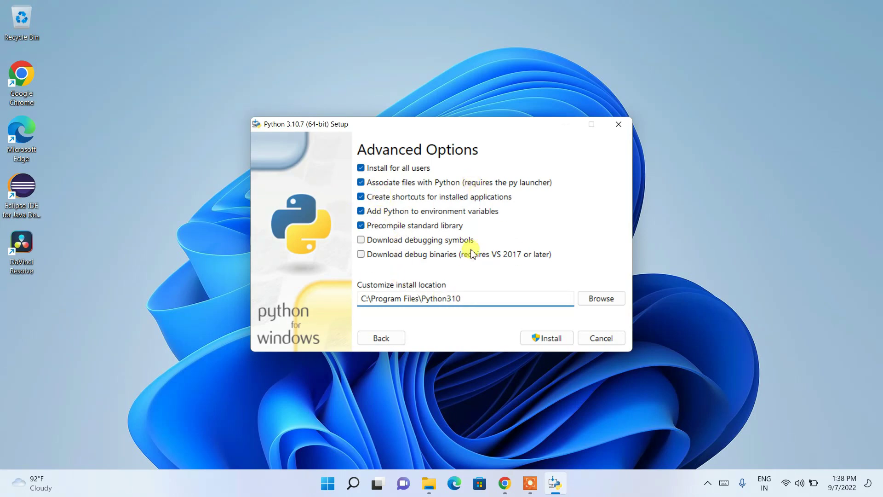
left_click(550, 340)
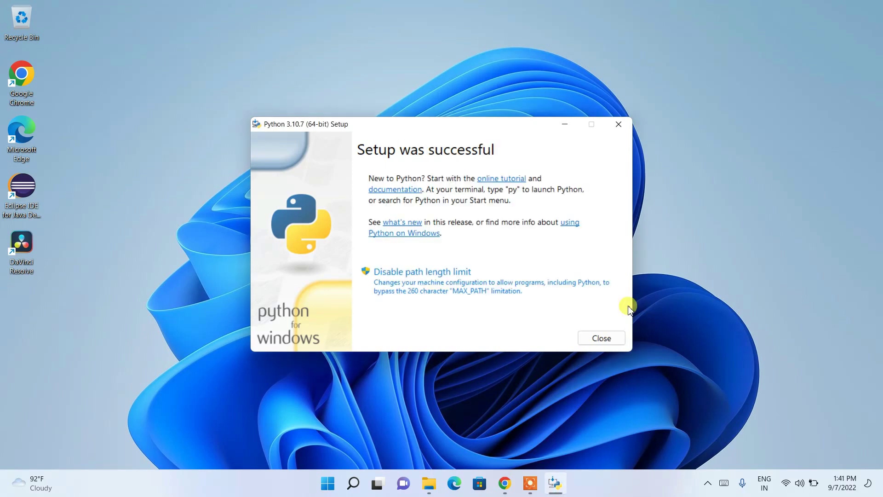
Close the successful Python setup and launch Command Prompt from Windows Search.
left_click(602, 339)
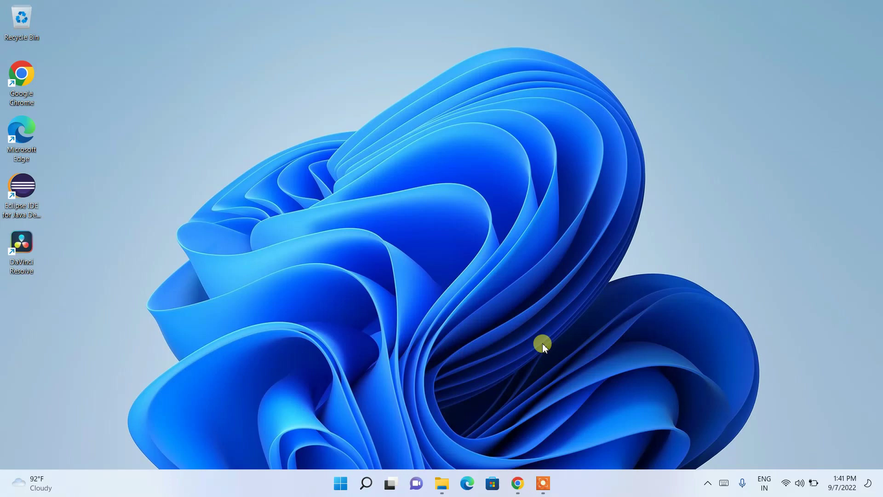
left_click(366, 485)
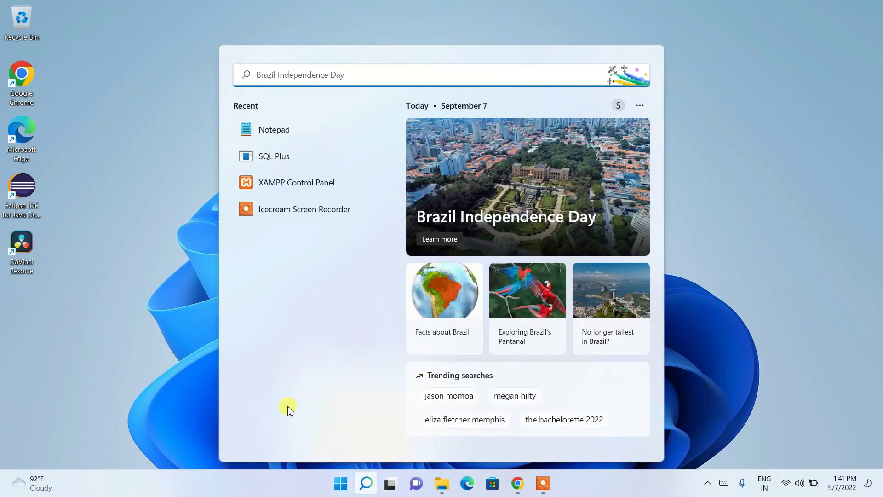
type("cmd")
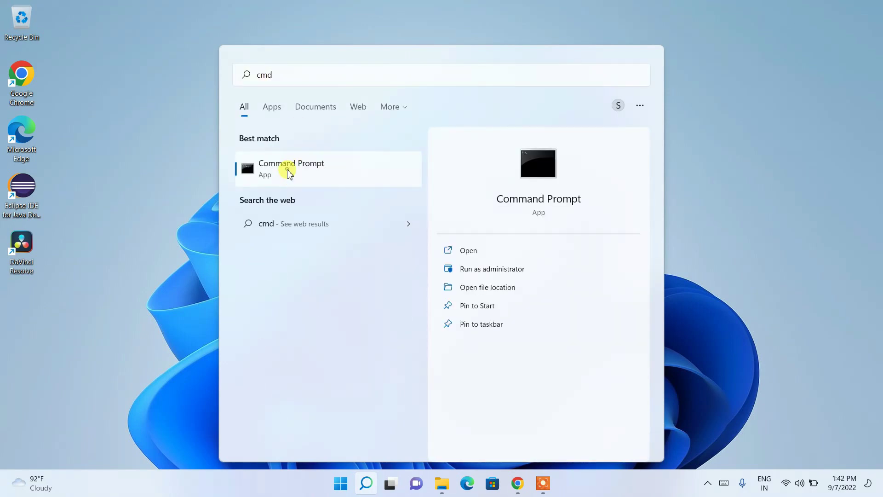
left_click(284, 181)
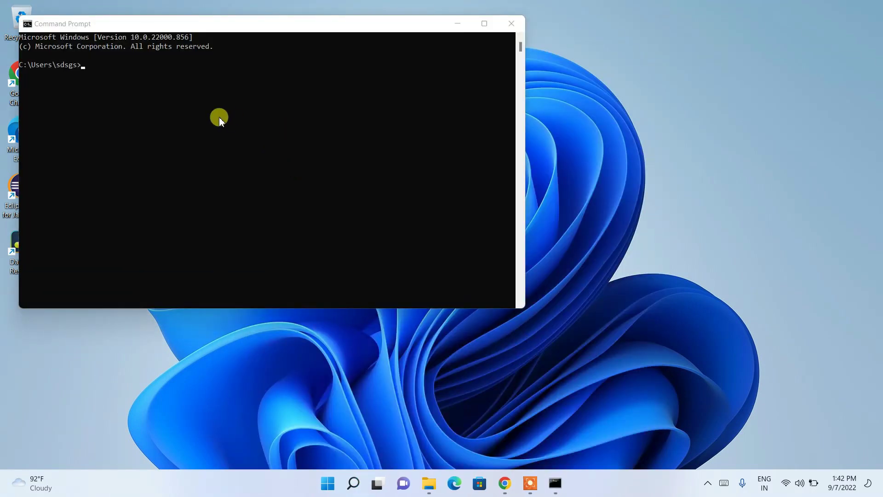
type("python --version")
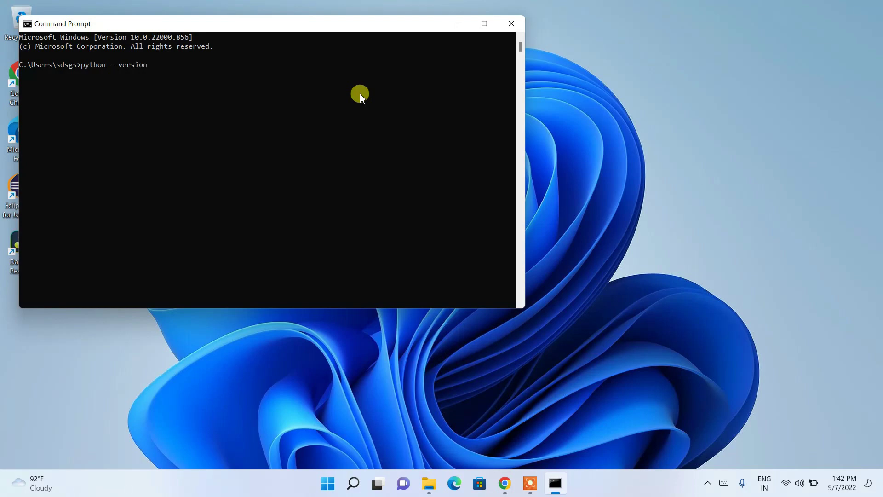
Run python --version and highlight the reported 'Python 3.10.7' output line.
key("Return")
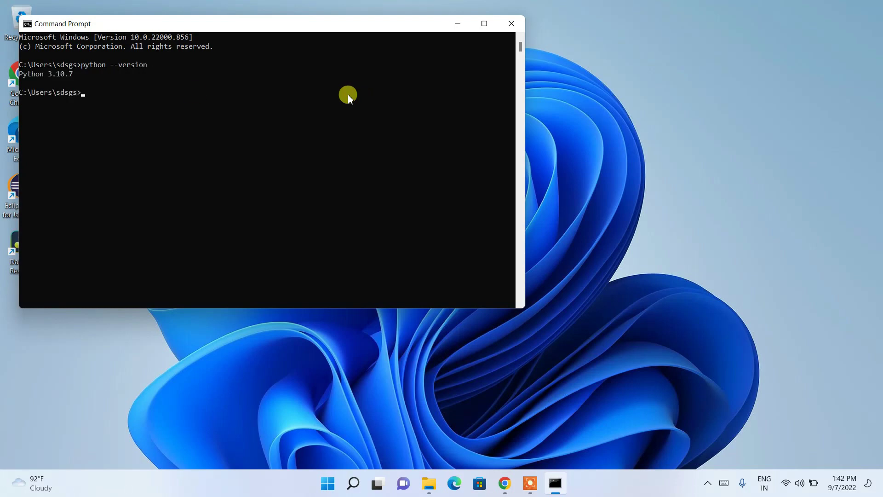
left_click_drag(20, 74, 82, 76)
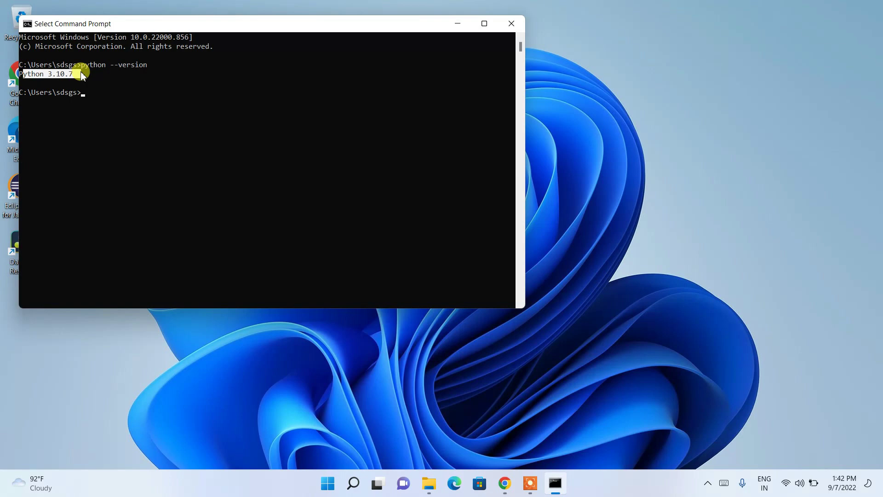
left_click(88, 100)
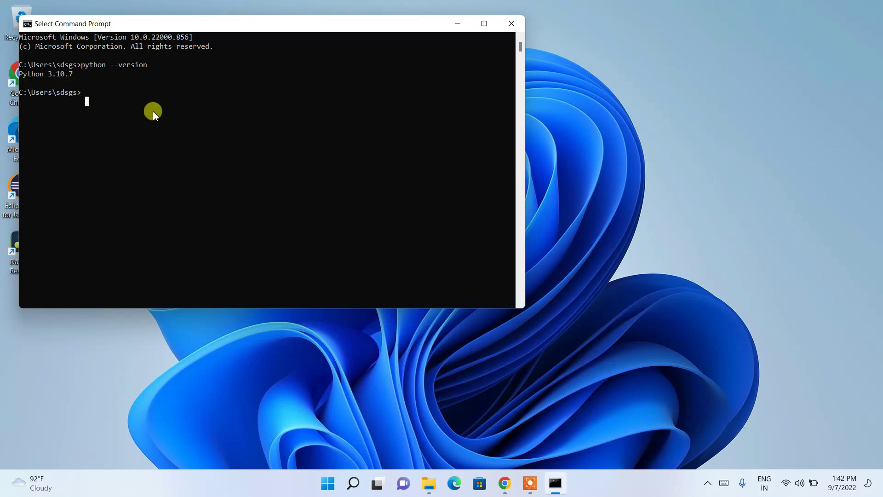
type("python")
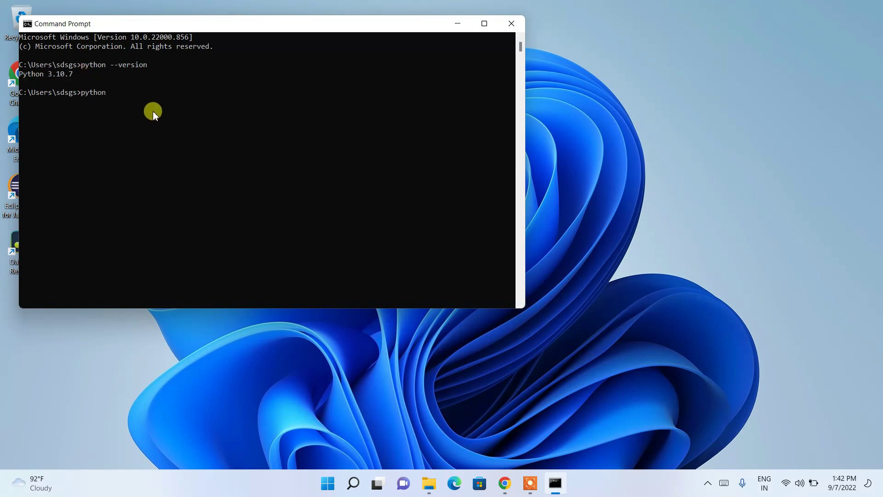
Start the Python interpreter and run print("hello world") at the >>> prompt.
key("Return")
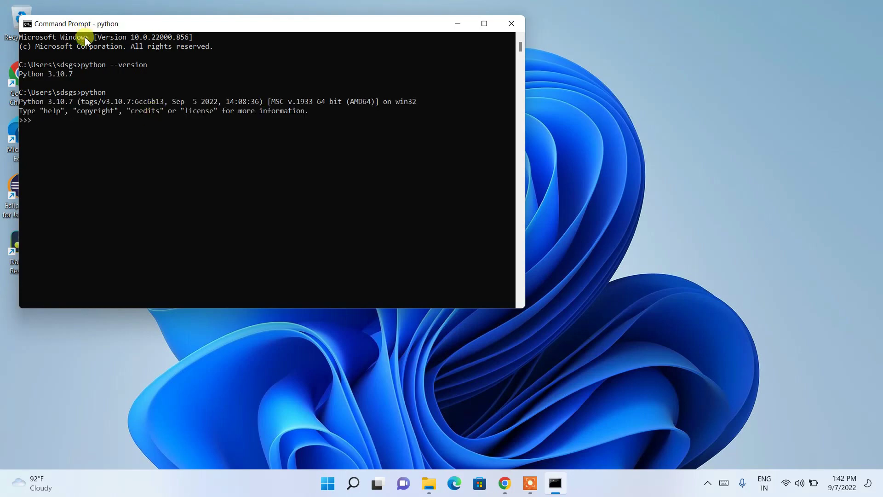
left_click_drag(35, 124, 23, 111)
left_click(36, 135)
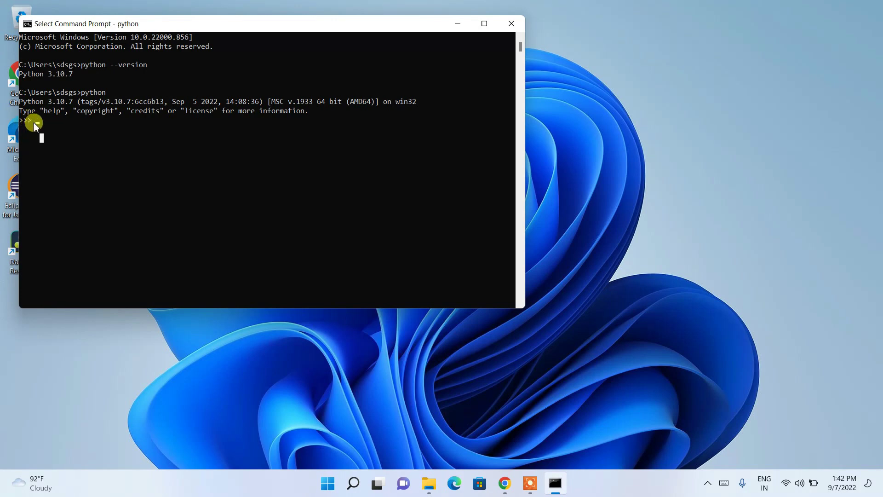
type("pr")
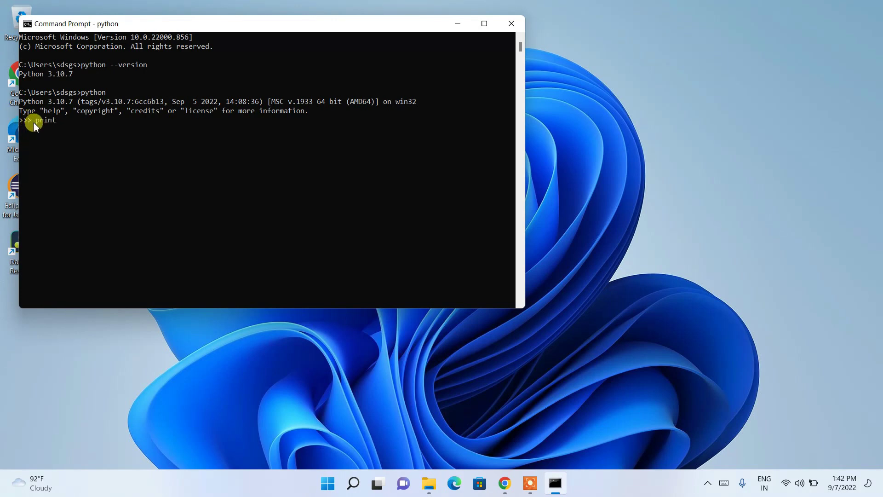
type("()")
type("\"\"")
type("h")
type("ello wo")
type("rld")
key("Return")
left_click(70, 146)
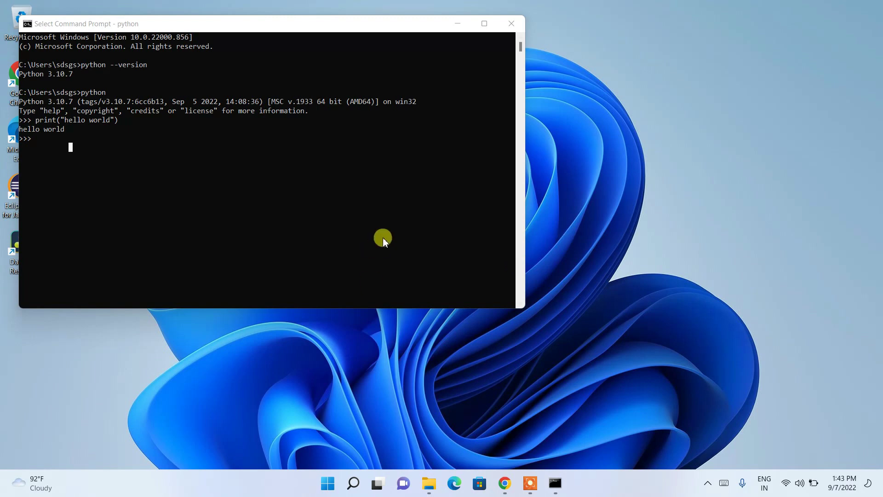
Search Windows for 'idle' and launch IDLE (Python 3.10 64-bit).
left_click(354, 484)
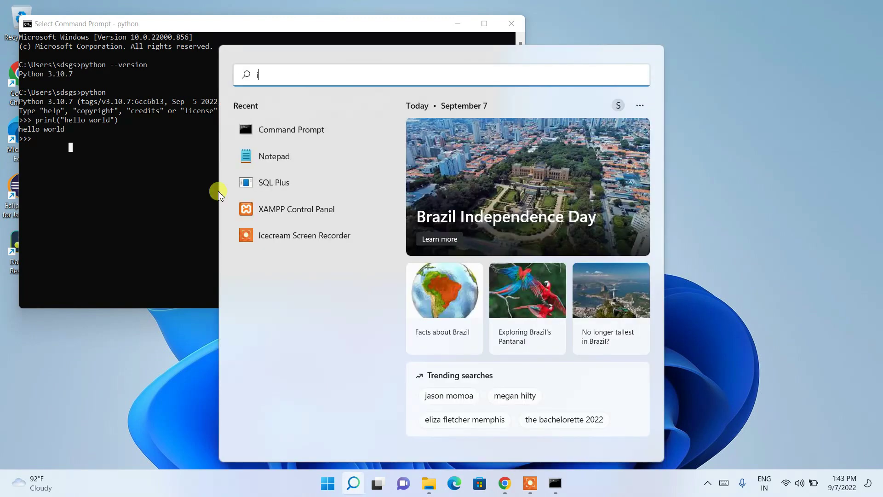
type("idle")
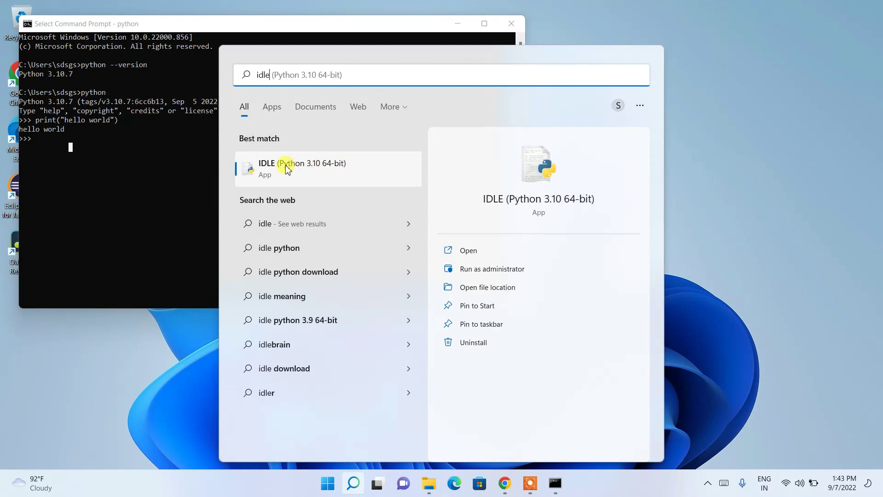
left_click(286, 169)
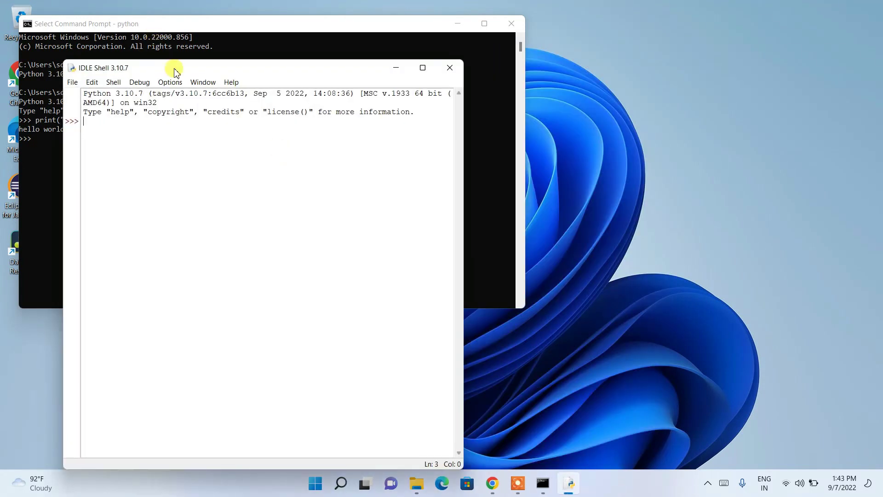
Move IDLE Shell right, run print("hello"), then evaluate 3+6, 2-1 and 3*2.
left_click_drag(174, 68, 328, 64)
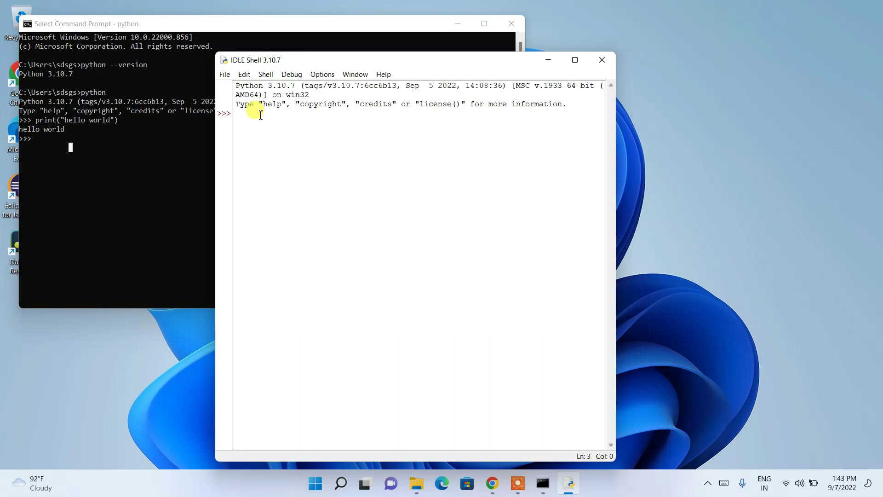
type("print")
type("\")")
type("ello")
key("Return")
left_click_drag(234, 123, 269, 121)
left_click(251, 137)
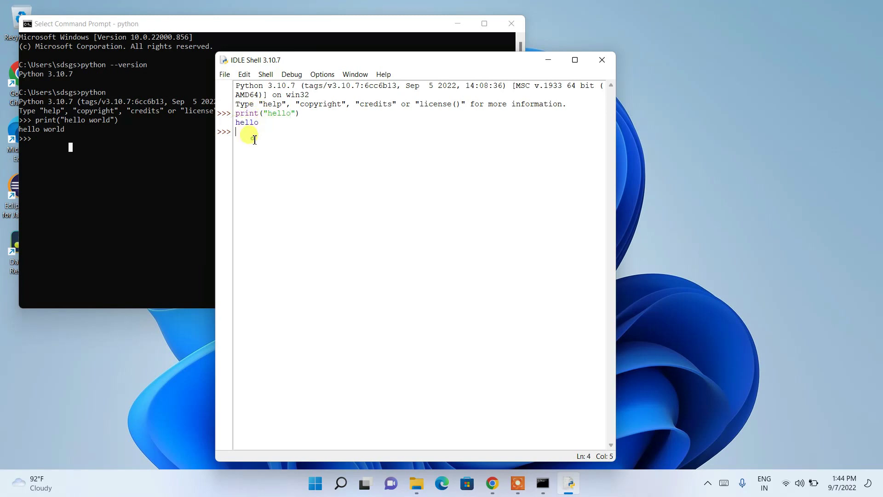
type("3+6 9 ")
type("2-1")
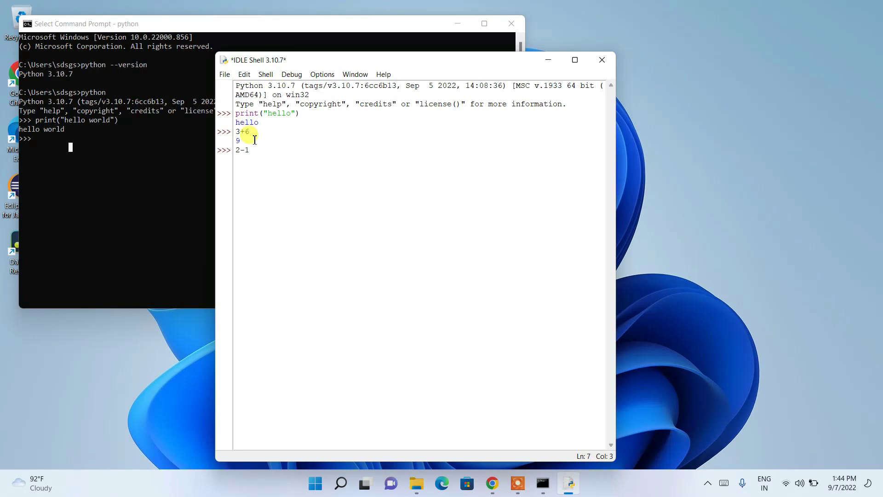
key("Return")
type("3")
type("*")
key("Return")
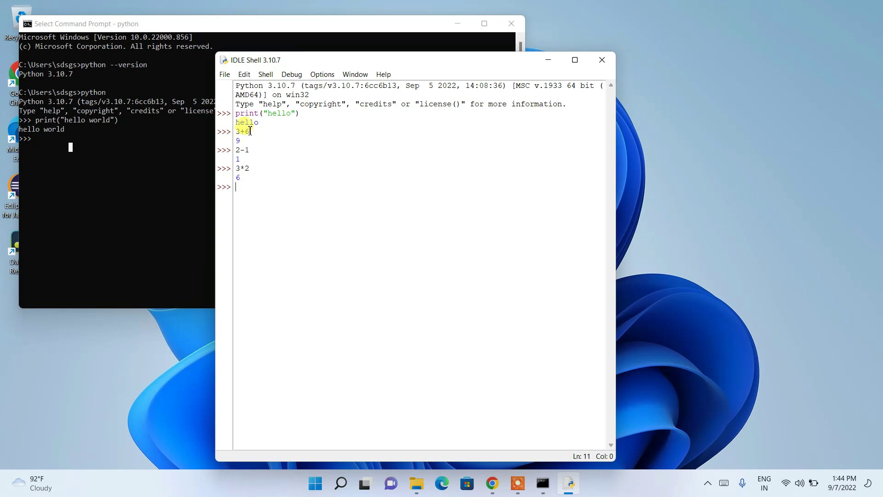
Open a new IDLE editor window beside the shell and write print("hello") in it.
left_click(223, 77)
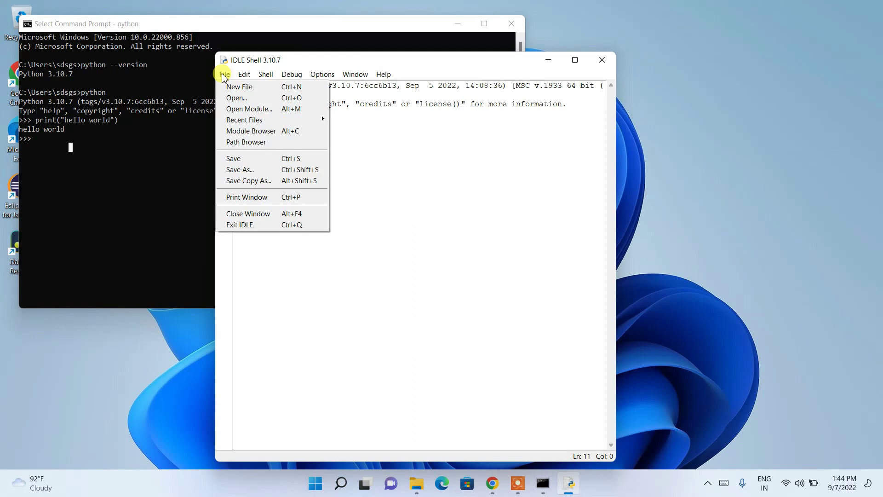
left_click(238, 88)
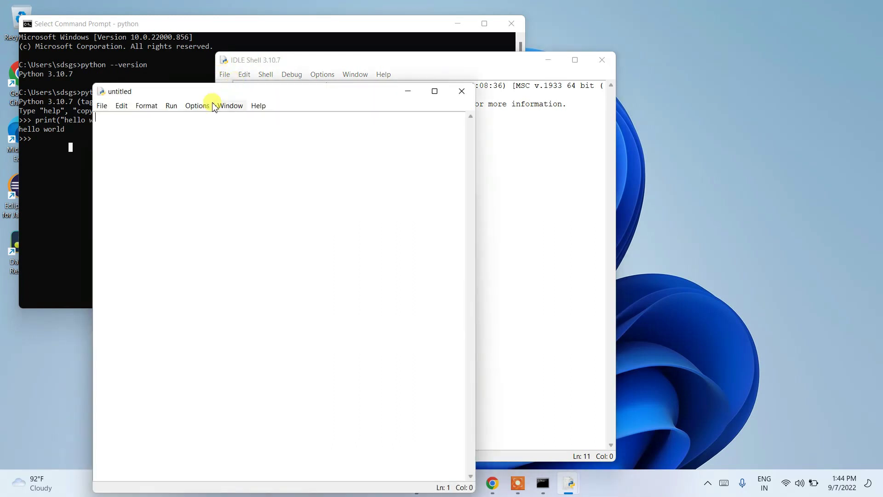
left_click_drag(232, 92, 499, 126)
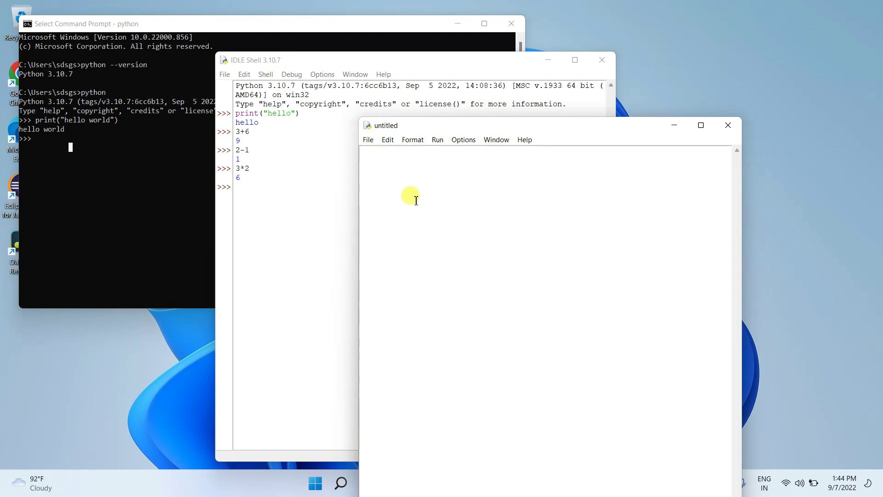
type("pr")
type(")hel")
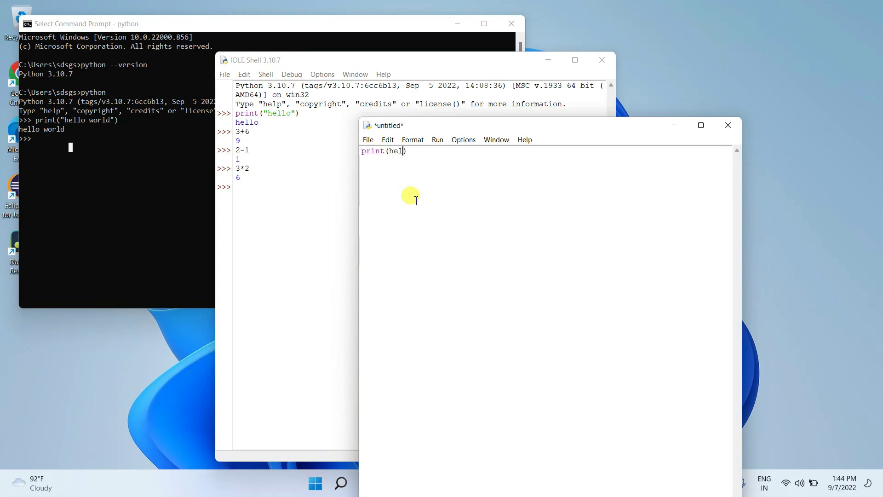
type("lo")
type("\"")
type("\"")
left_click(367, 140)
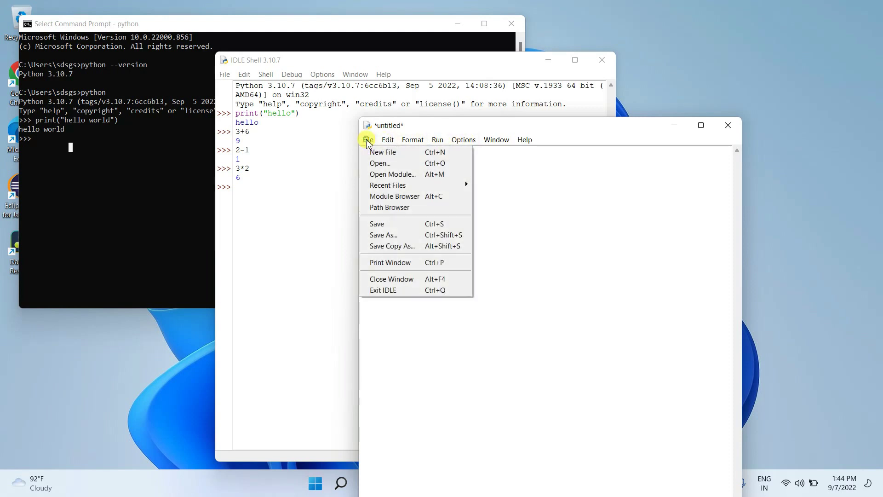
Save the untitled script to the Desktop folder under the name hello.py.
left_click(383, 225)
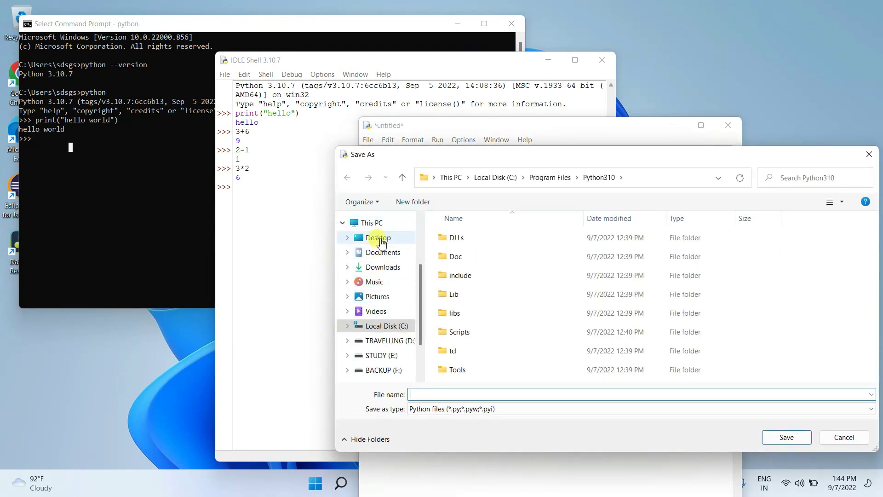
left_click(378, 239)
left_click(445, 393)
type("h")
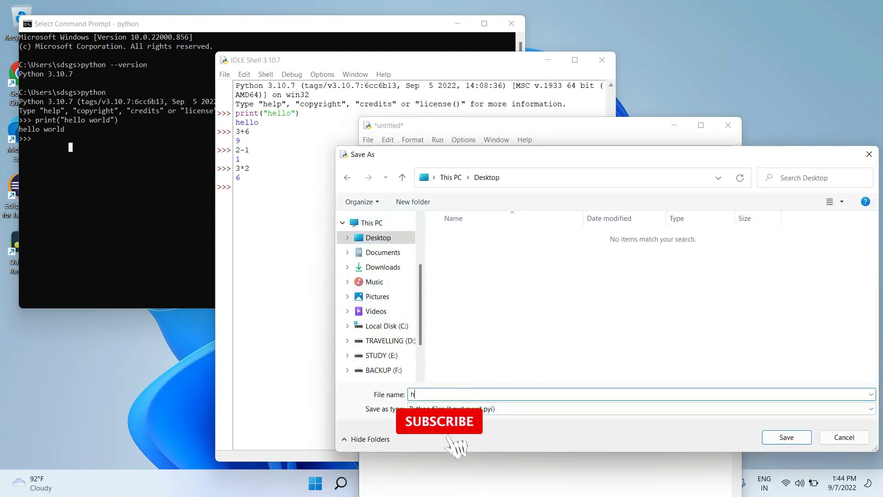
type("ello")
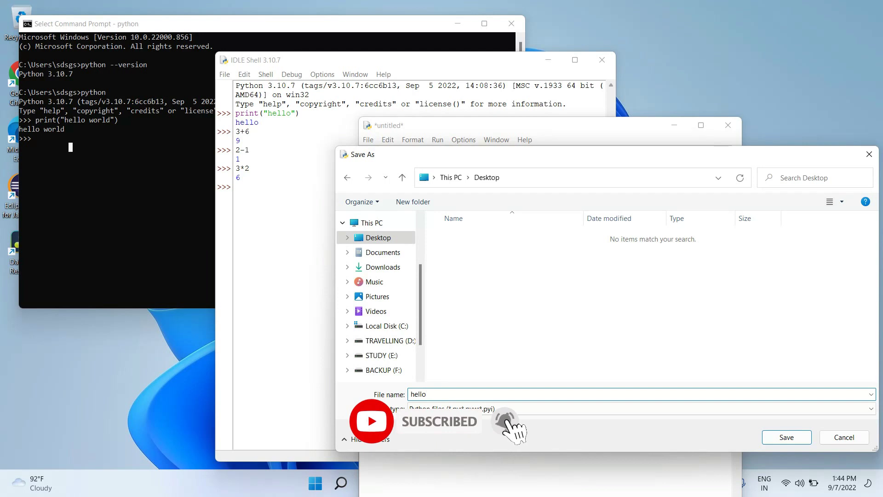
key("Return")
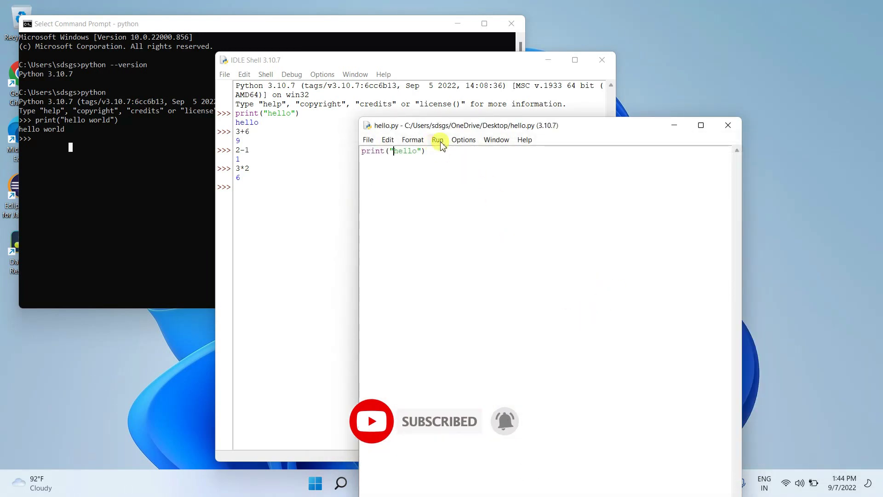
Run hello.py as a module and highlight the shell's restart line and 'hello' output.
left_click(439, 140)
left_click(447, 151)
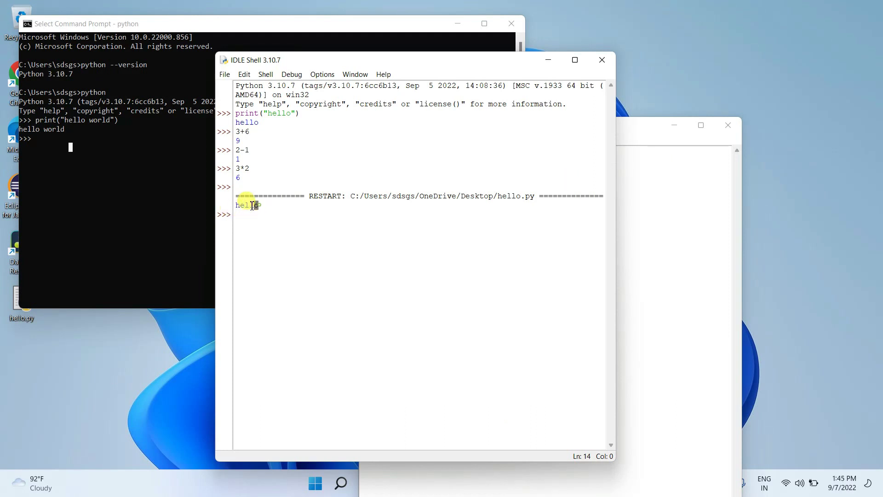
left_click_drag(498, 197, 539, 196)
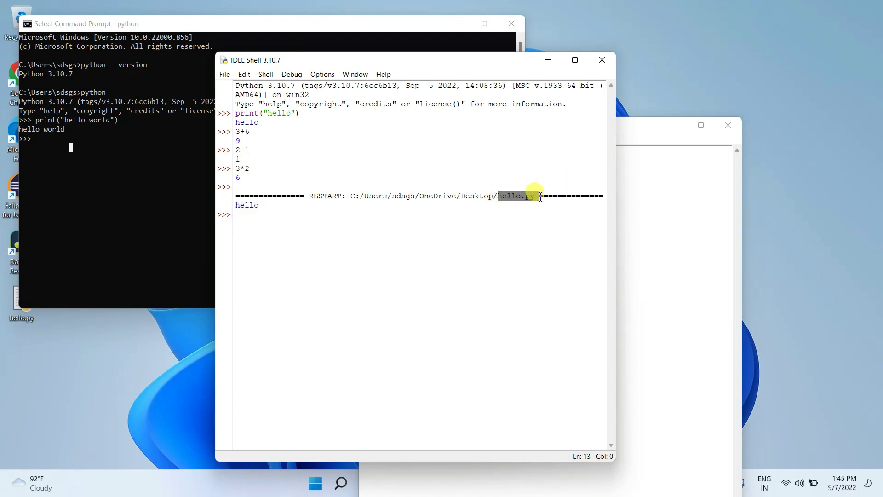
left_click_drag(276, 205, 224, 205)
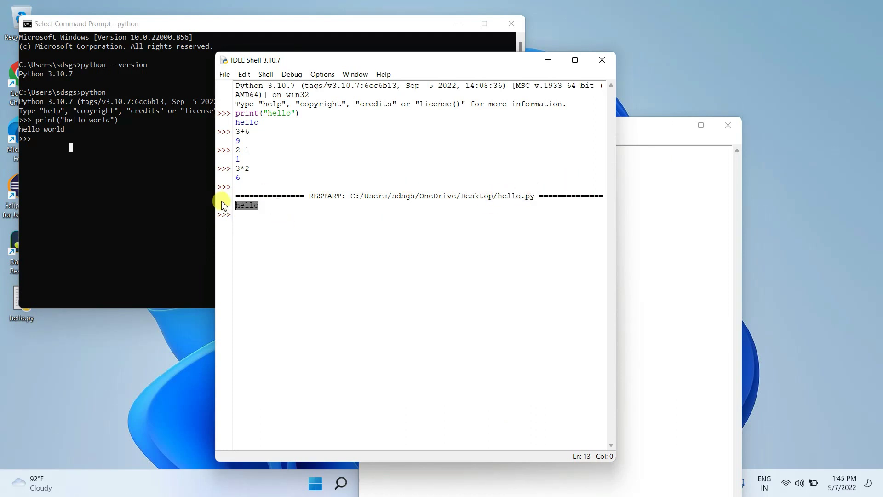